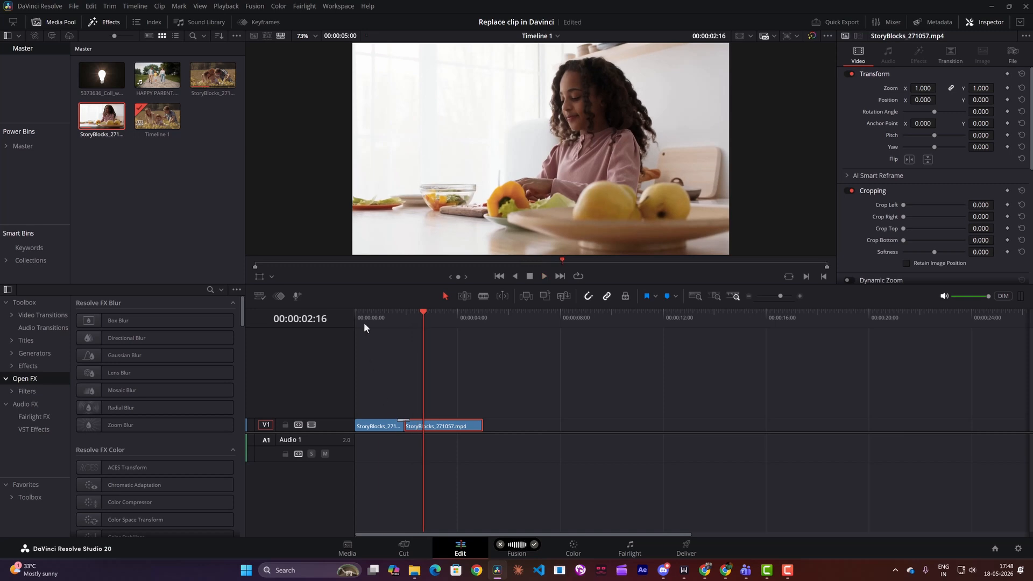
Step: Replace the part of the first timeline clip after 00:00:01:03 with HAPPY PARENT.mp4 using a Replace edit
left_click(440, 427)
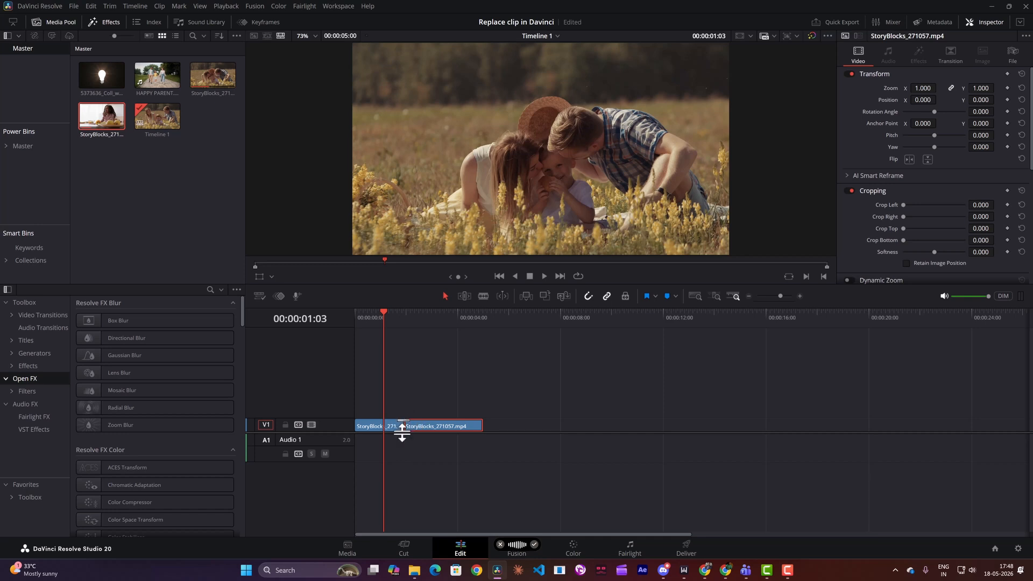
left_click(375, 427)
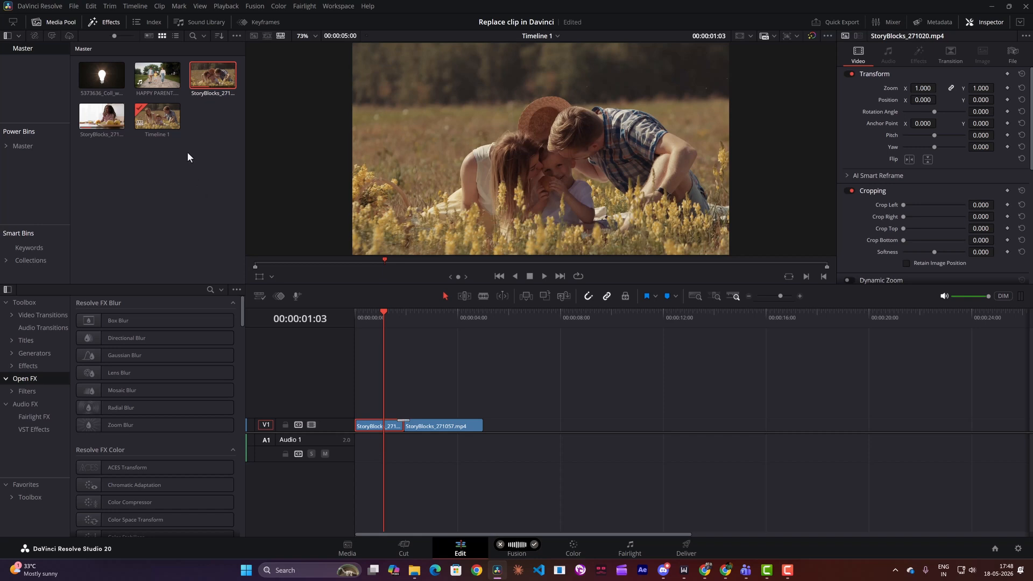
left_click(157, 75)
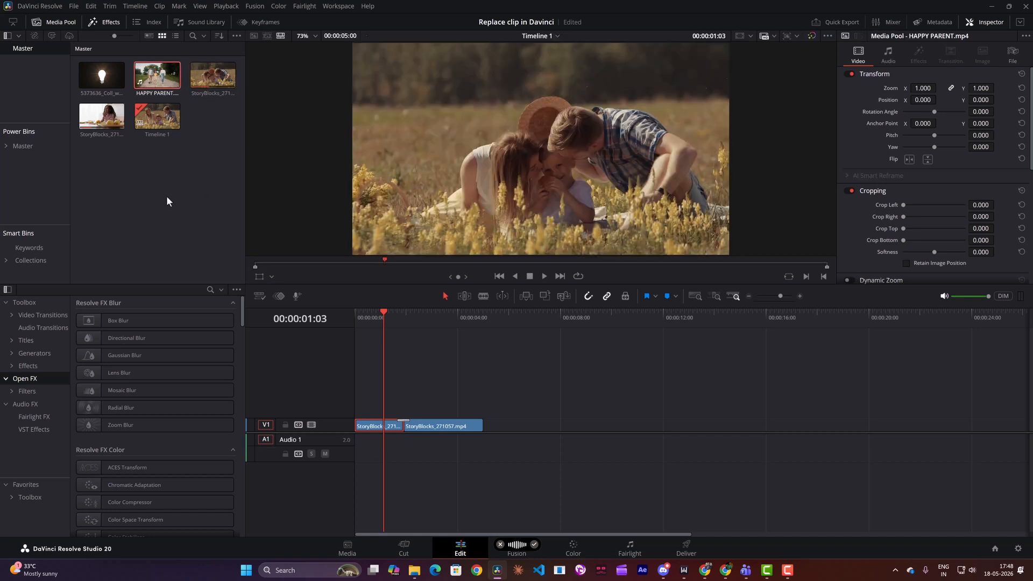
left_click_drag(157, 78, 445, 145)
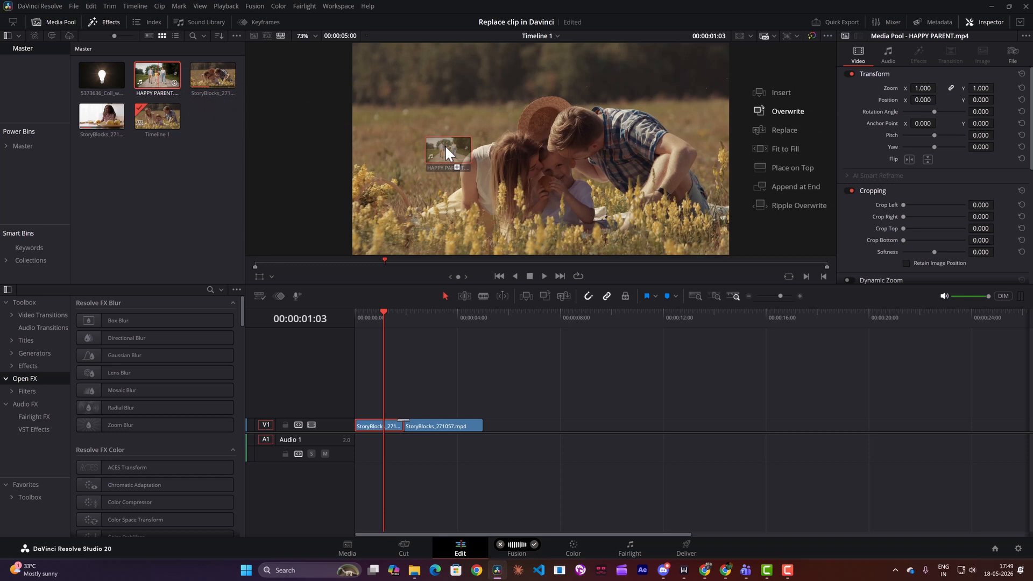
left_click_drag(445, 144, 545, 125)
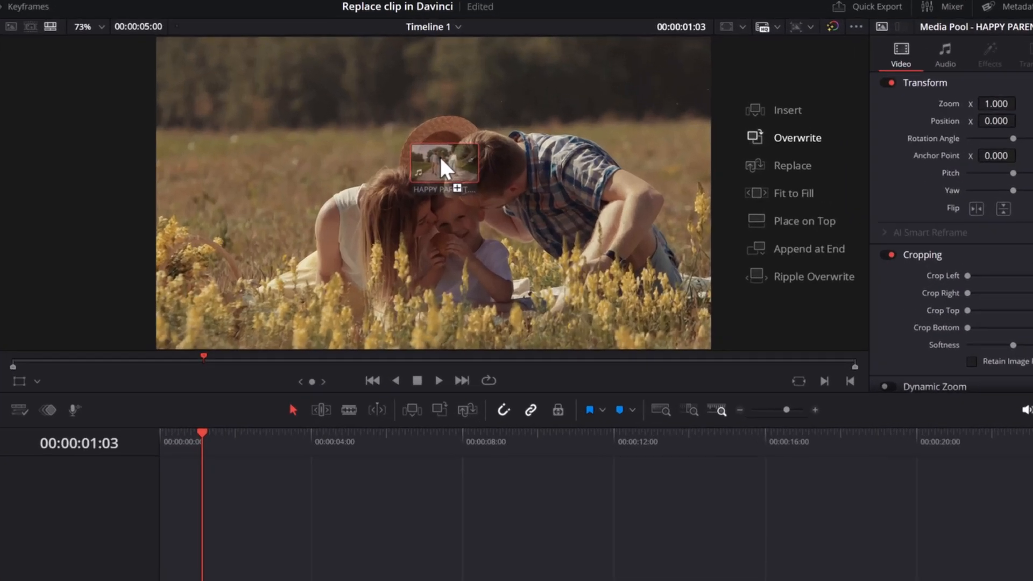
left_click_drag(440, 159, 803, 173)
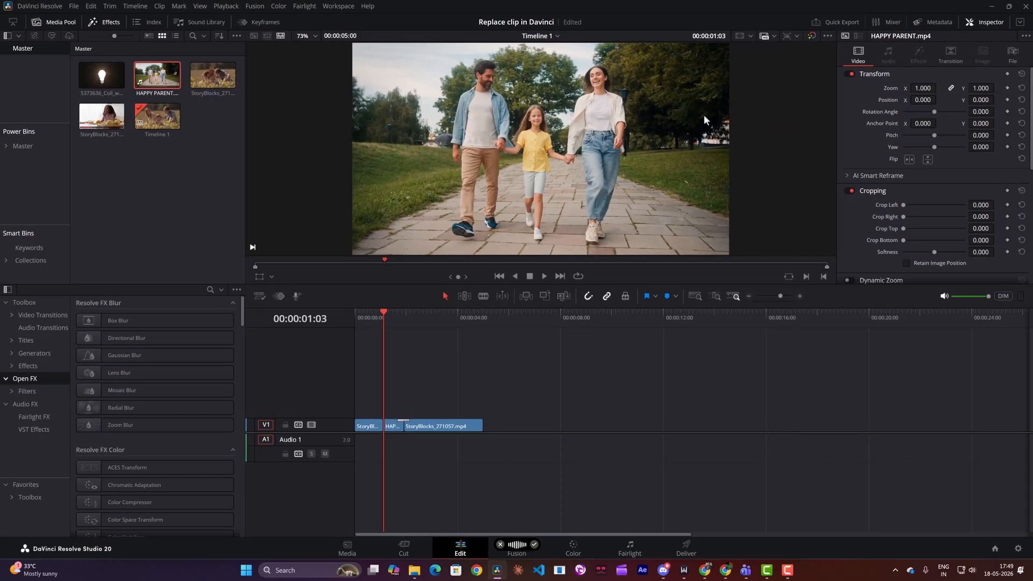
Step: Play the timeline from the beginning to check the replaced section, and undo the replacement
left_click_drag(418, 315, 350, 323)
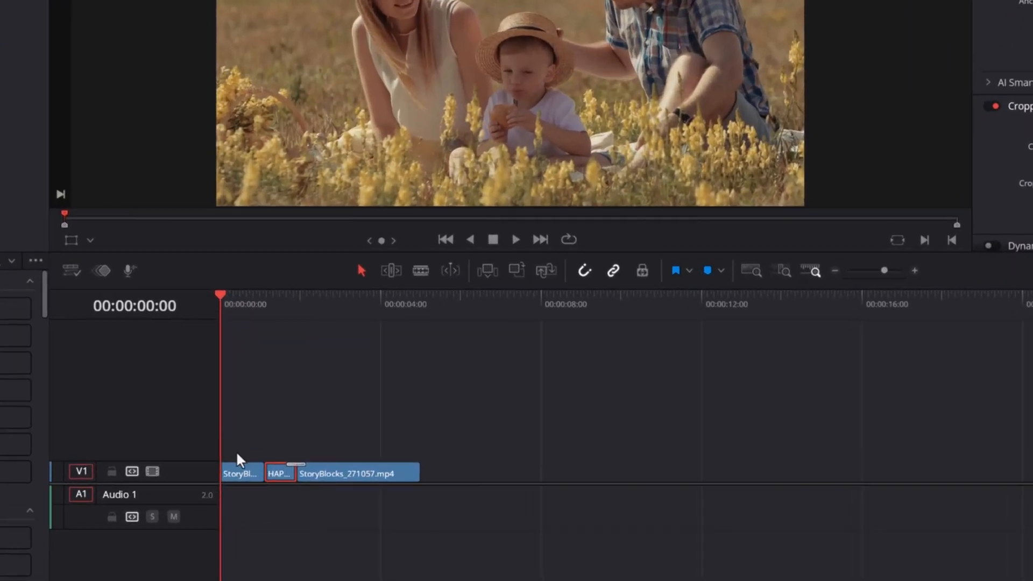
left_click(368, 429)
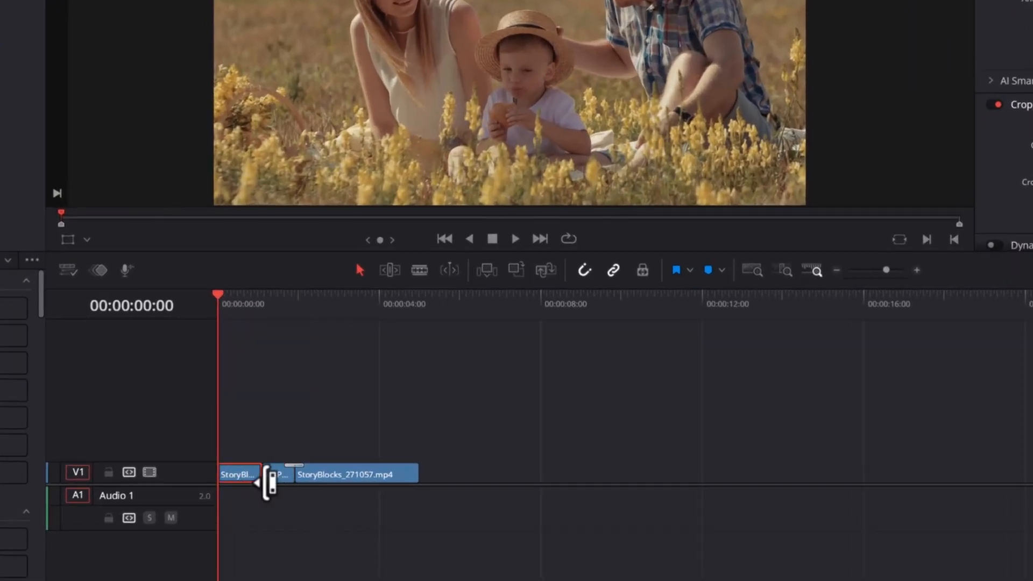
key("space")
key("space")
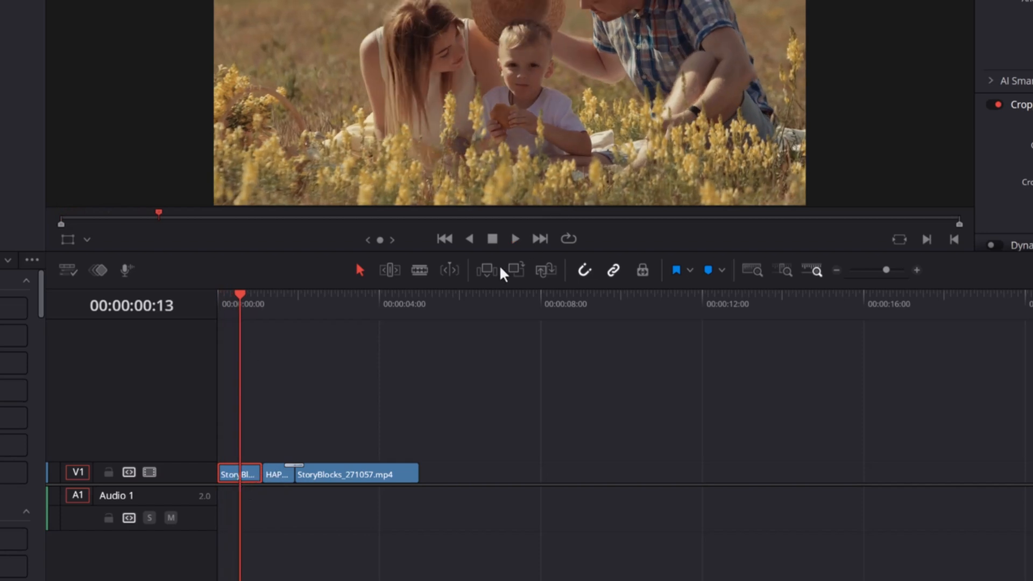
key("space")
key("space")
left_click(271, 479)
key("space")
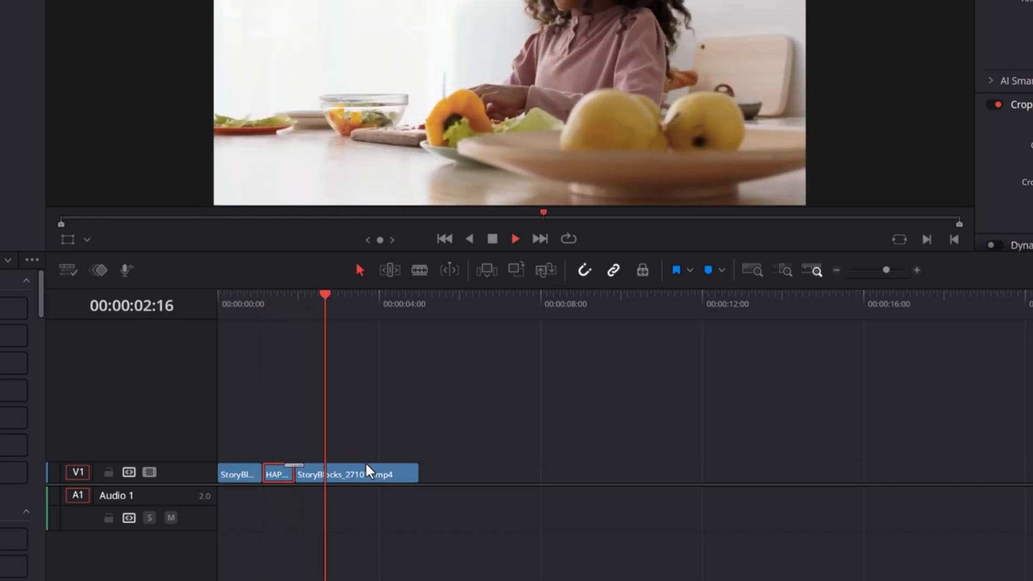
key("space")
key("ctrl+z")
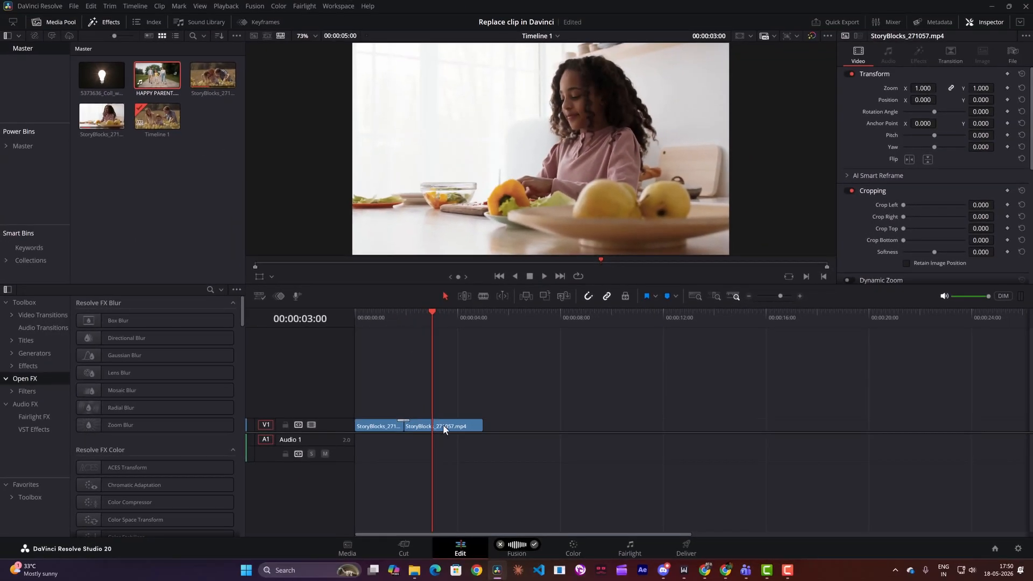
Step: Replace the StoryBlocks_271057.mp4 clip from 00:00:03:00 onward with HAPPY PARENT.mp4 using a Replace edit
left_click(443, 425)
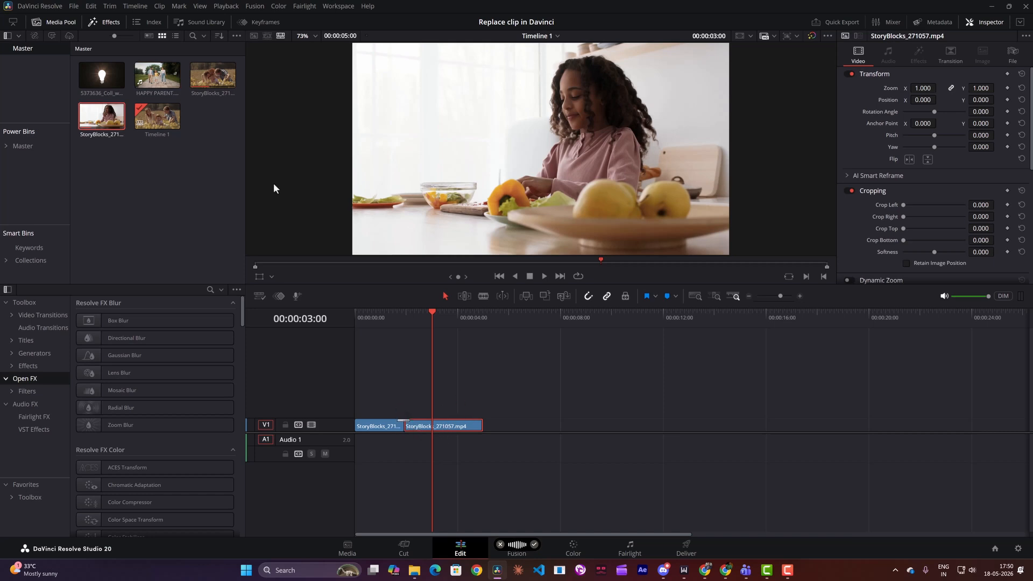
double_click(151, 80)
left_click_drag(152, 80, 547, 117)
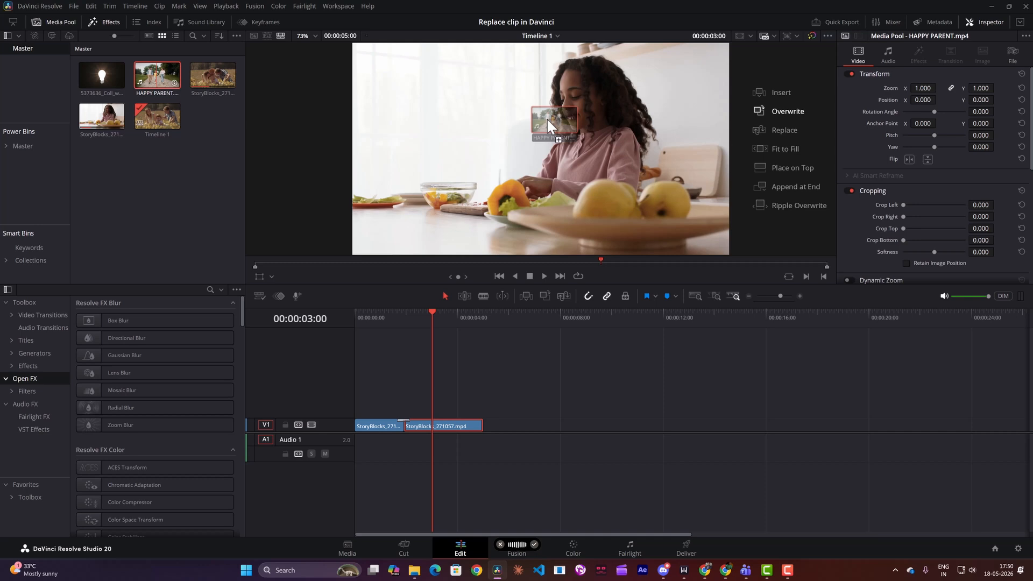
left_click_drag(778, 132, 779, 131)
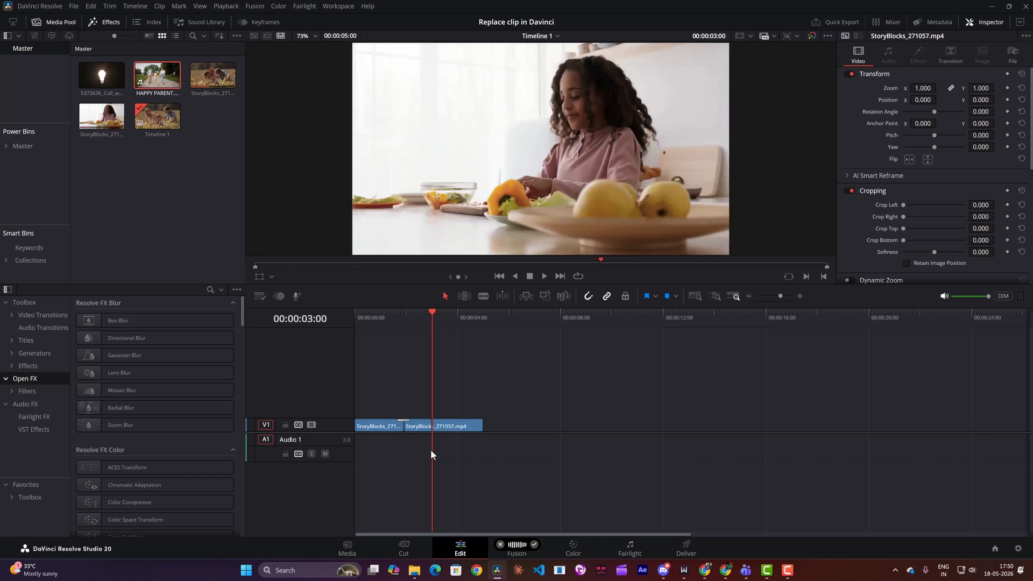
Step: Undo the partial replacement, replace the whole second clip from 00:00:01:22 with HAPPY PARENT.mp4, and play it back
left_click_drag(431, 450, 405, 389)
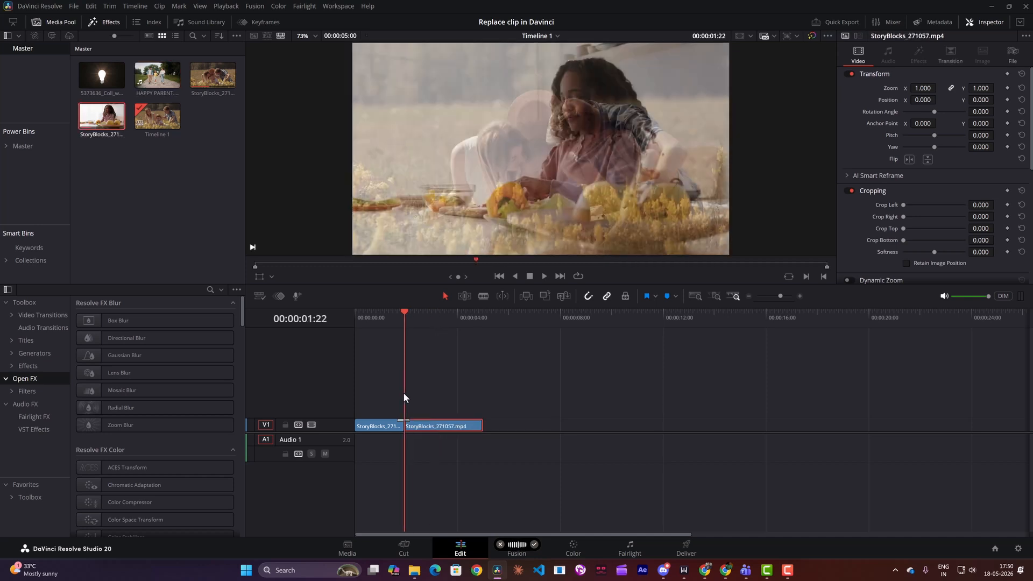
left_click_drag(157, 76, 797, 138)
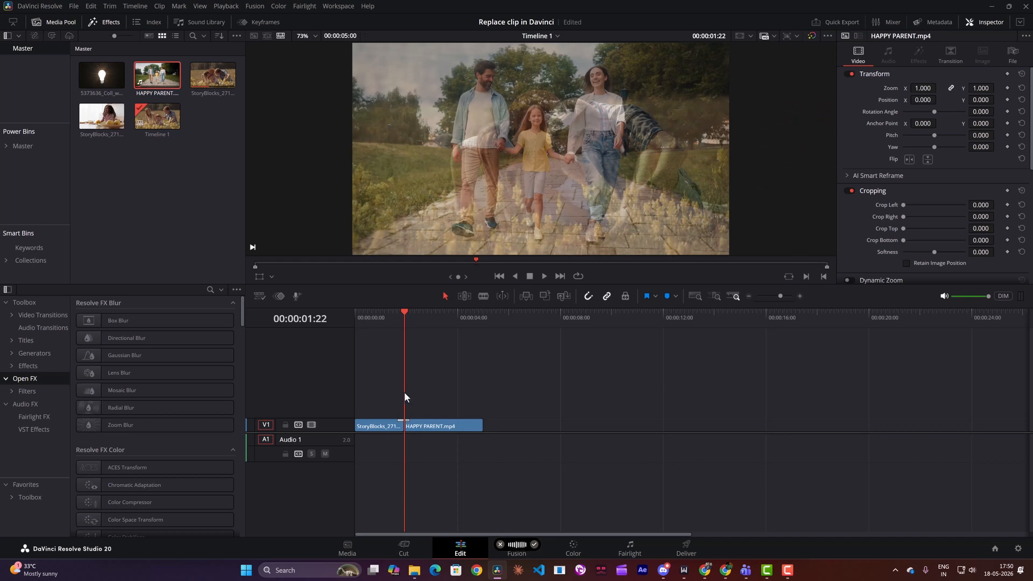
key("space")
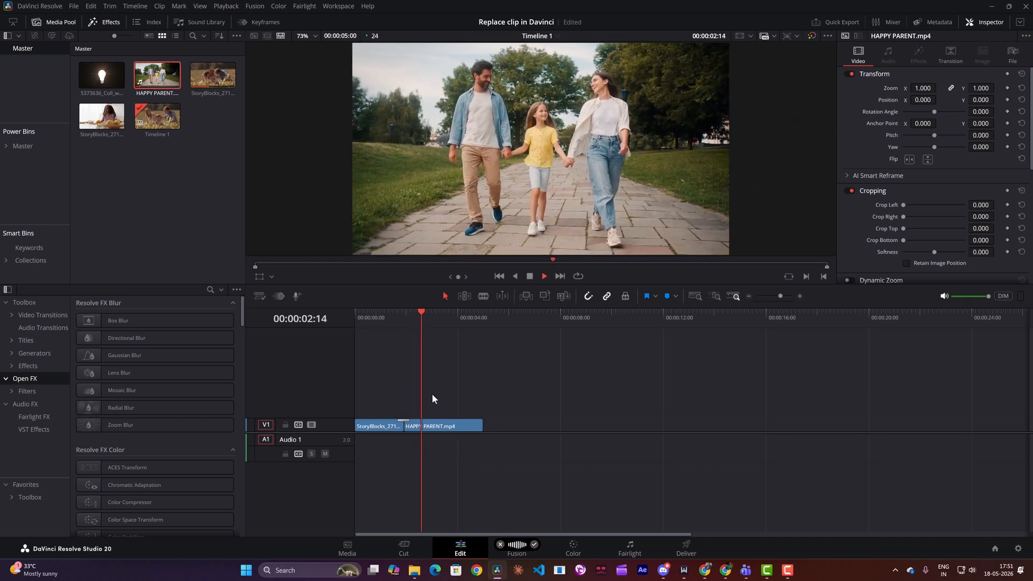
left_click(372, 312)
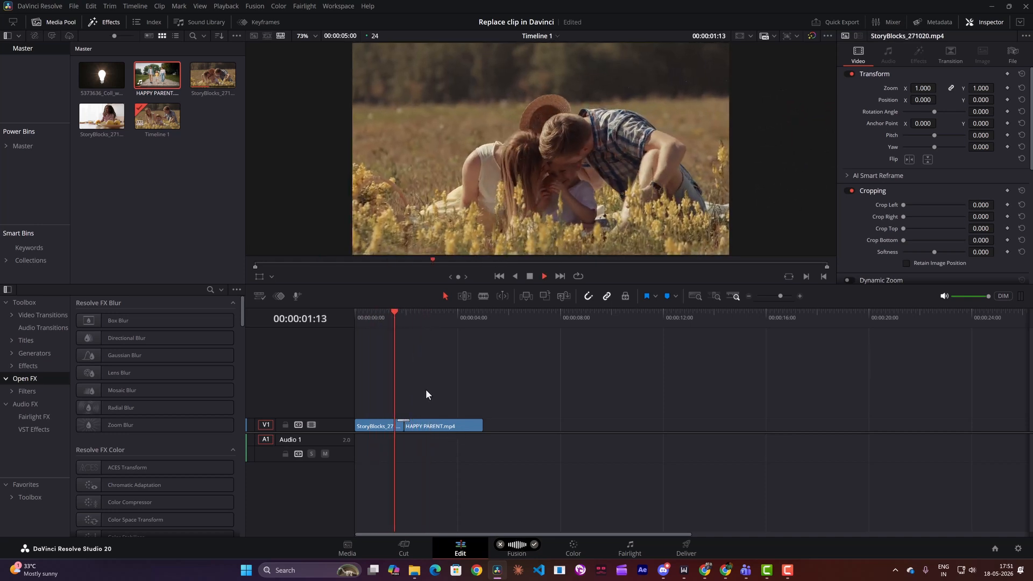
Step: Move the first clip, StoryBlocks_271020.mp4, from track V1 straight up to track V2
left_click_drag(372, 426, 373, 410)
left_click_drag(455, 427, 456, 427)
left_click(419, 427)
left_click(376, 412)
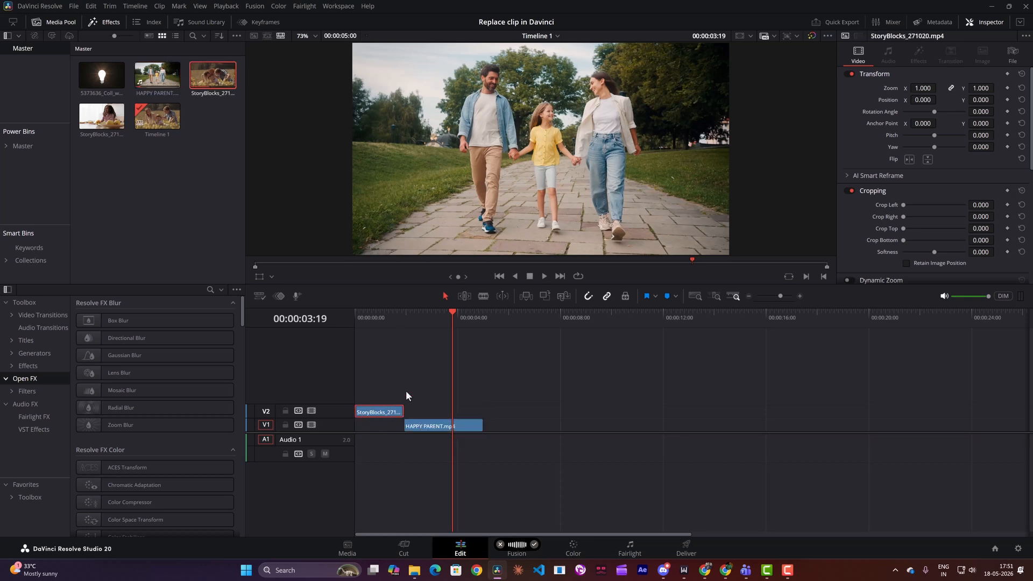
Step: Add StoryBlocks_271057.mp4 with a Replace edit at the start of the timeline, 00:00:00:00
left_click(403, 316)
key("shift+Left")
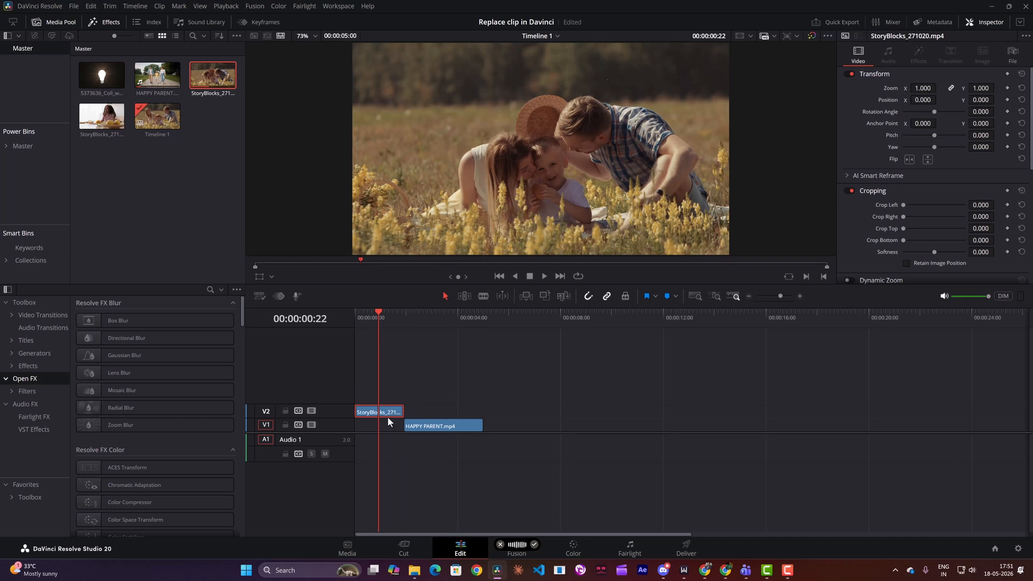
left_click_drag(383, 312, 350, 330)
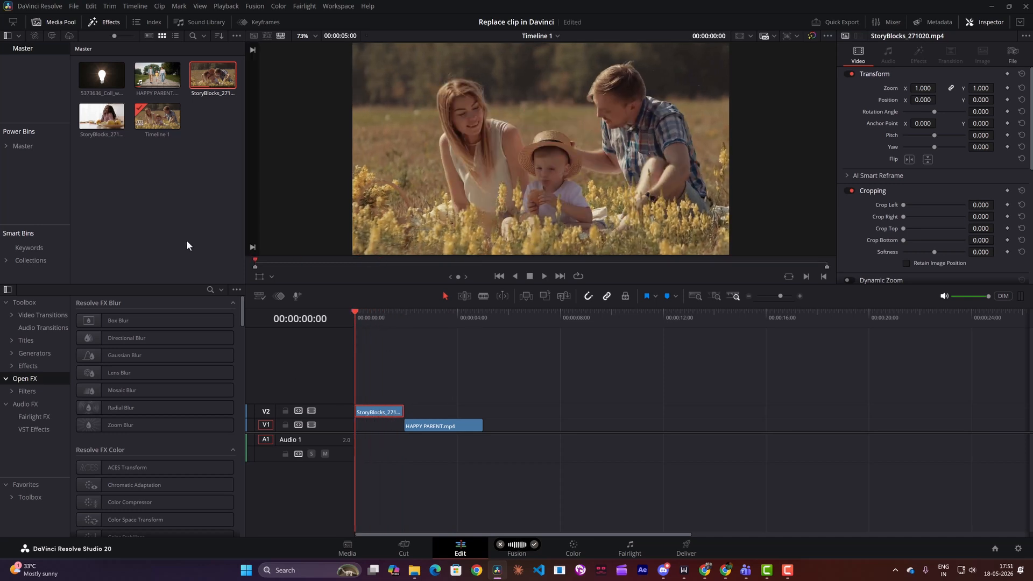
left_click(92, 115)
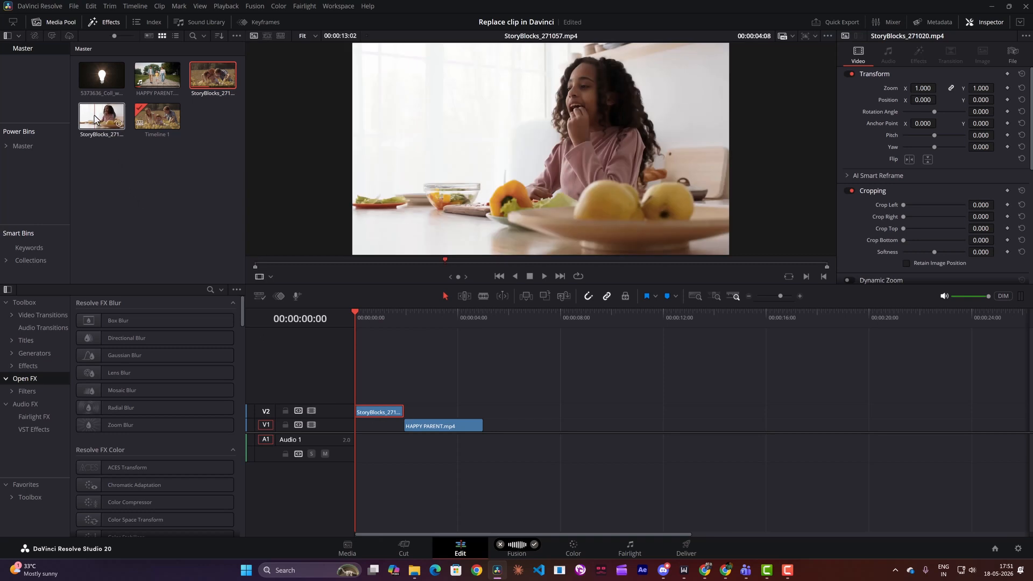
left_click_drag(93, 115, 789, 128)
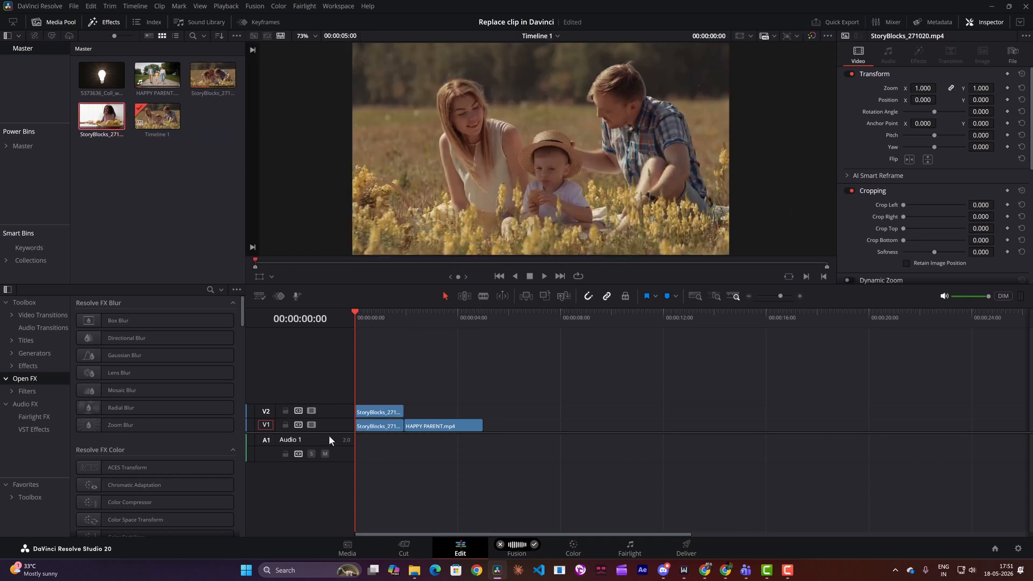
Step: Play the opening of the timeline to compare the stacked clips on V1 and V2
left_click(370, 428)
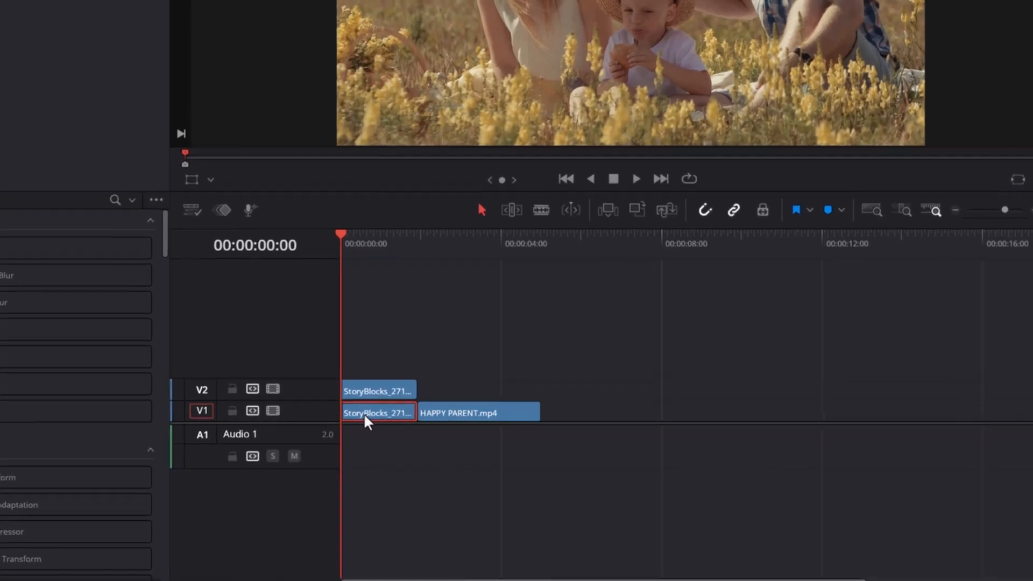
left_click(364, 393)
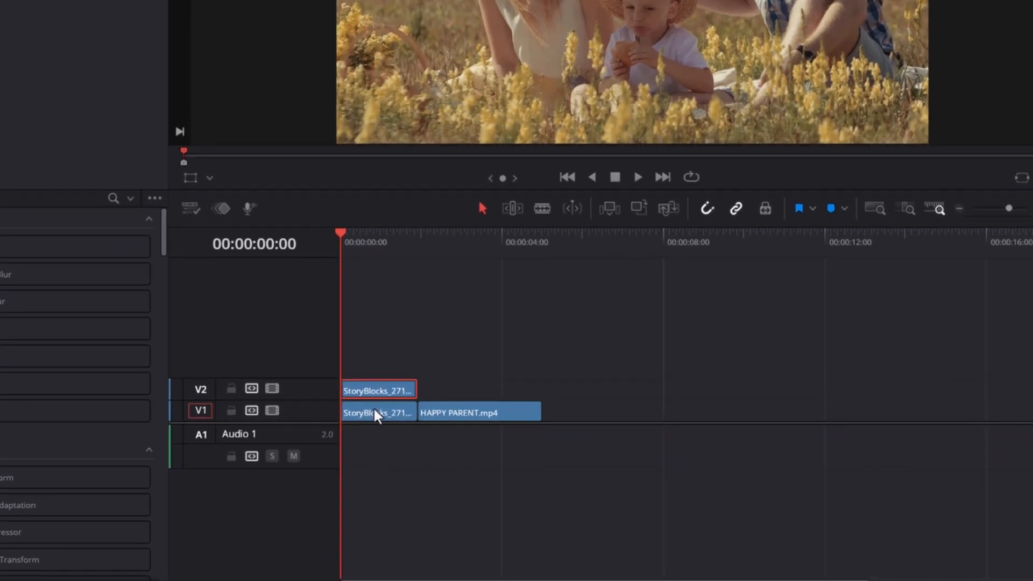
key("space")
key("space")
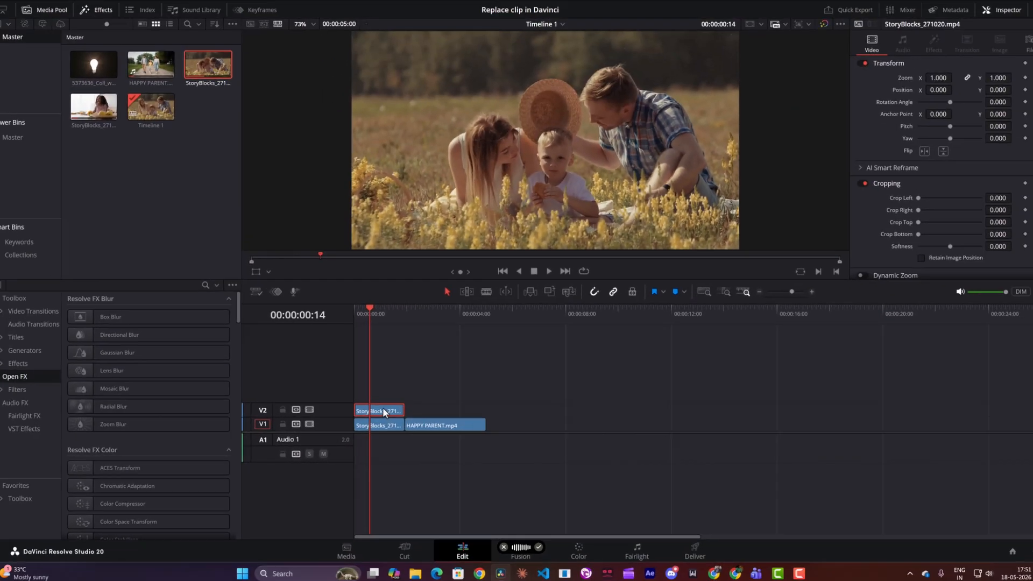
Step: Rearrange track V1 so StoryBlocks_271020.mp4 starts it and StoryBlocks_271057.mp4 follows directly after HAPPY PARENT.mp4
left_click_drag(384, 386, 586, 338)
left_click_drag(512, 380, 378, 414)
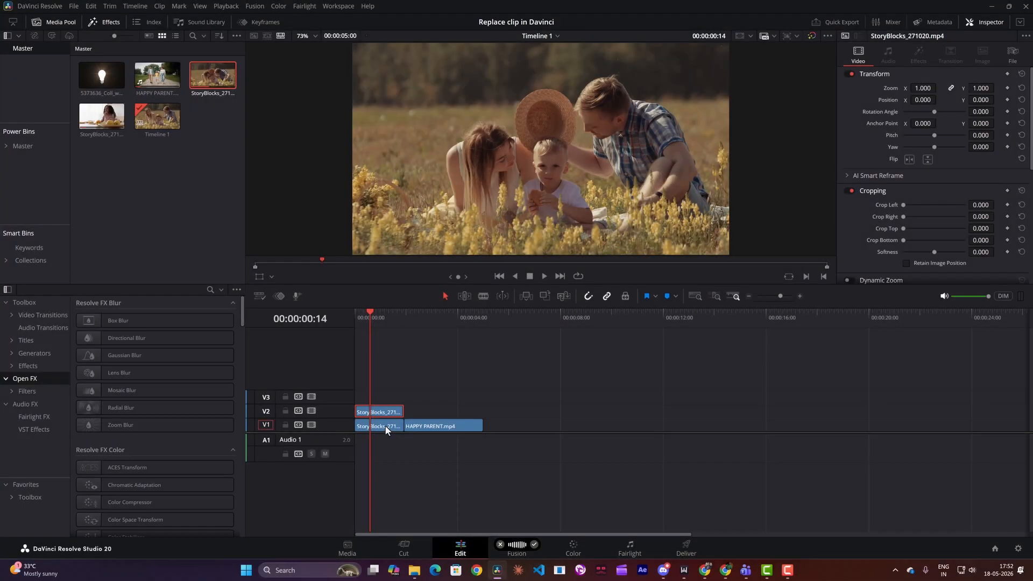
mouse_move(386, 427)
left_mouse_down()
mouse_move(586, 399)
mouse_move(387, 424)
left_mouse_up()
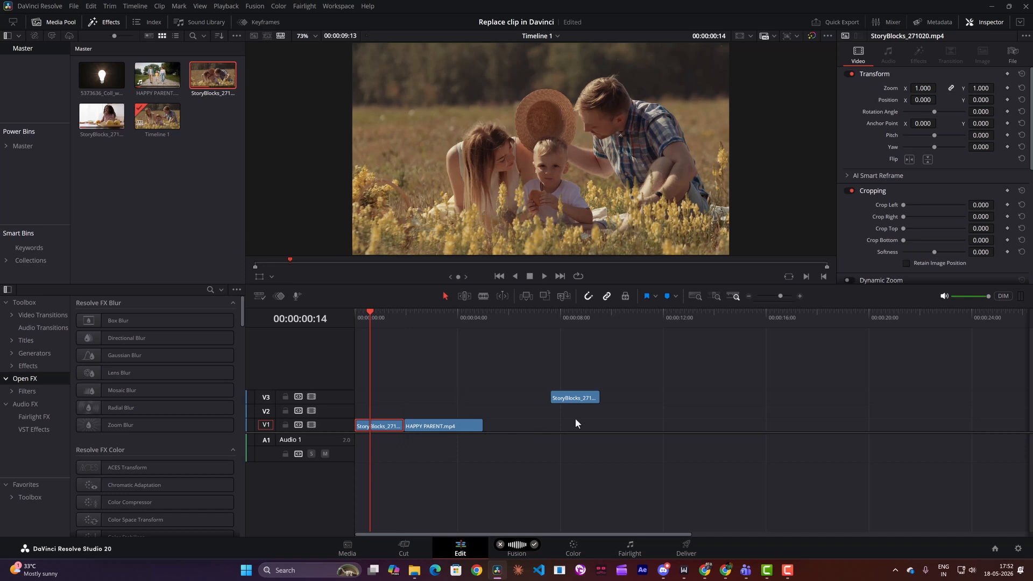
left_click_drag(576, 398, 511, 427)
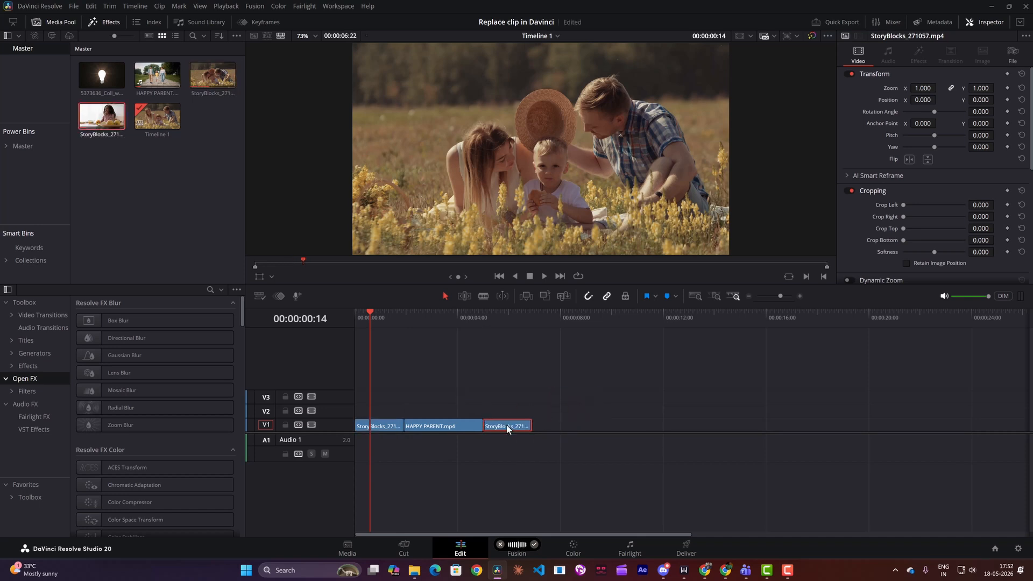
Step: Swap the HAPPY PARENT.mp4 timeline clip for StoryBlocks_271020.mp4 using Conform Lock with Media Pool Clip
left_click(421, 316)
left_click(447, 425)
left_click(215, 92)
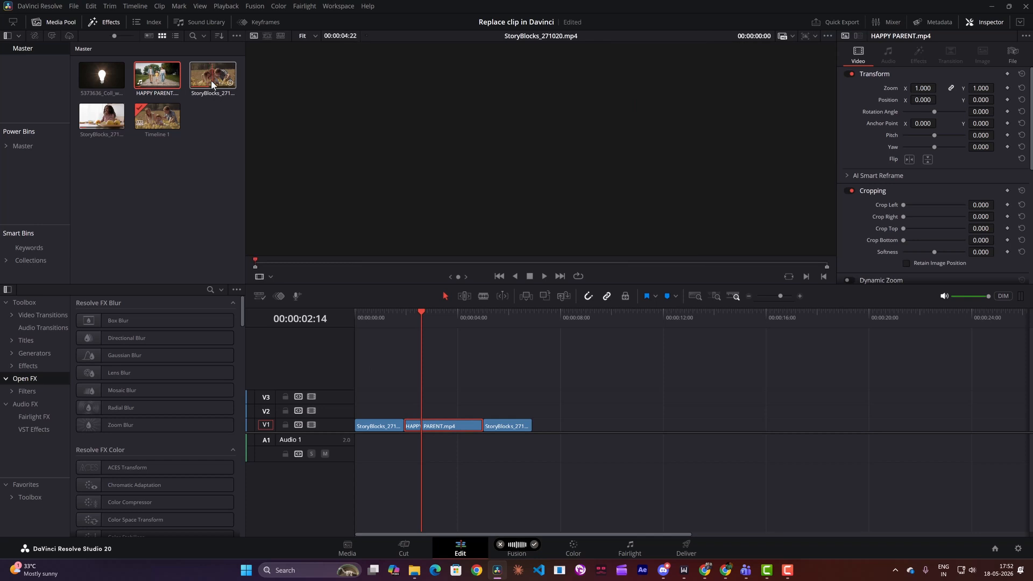
left_click(360, 342)
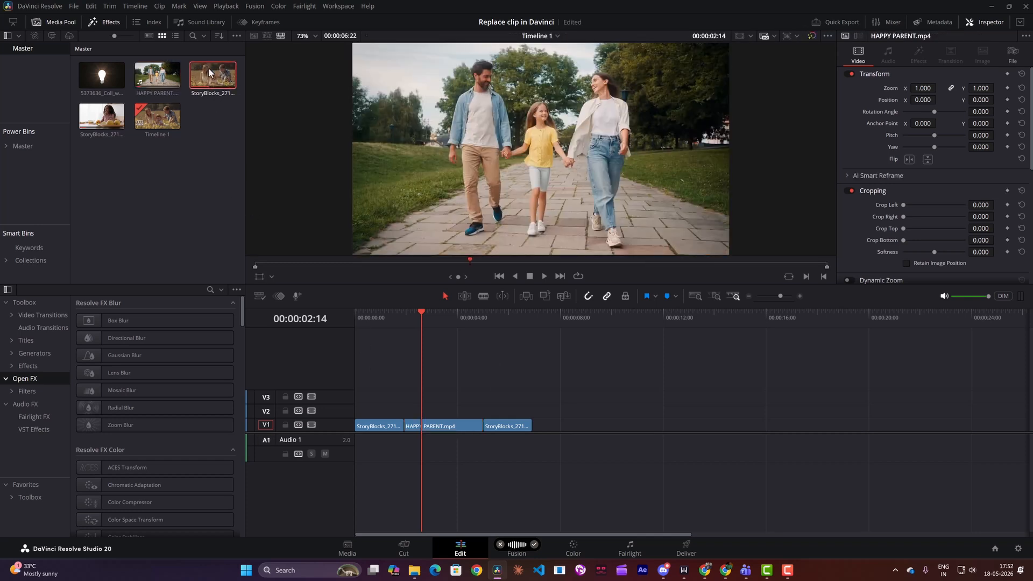
left_click(456, 428)
left_click(212, 73)
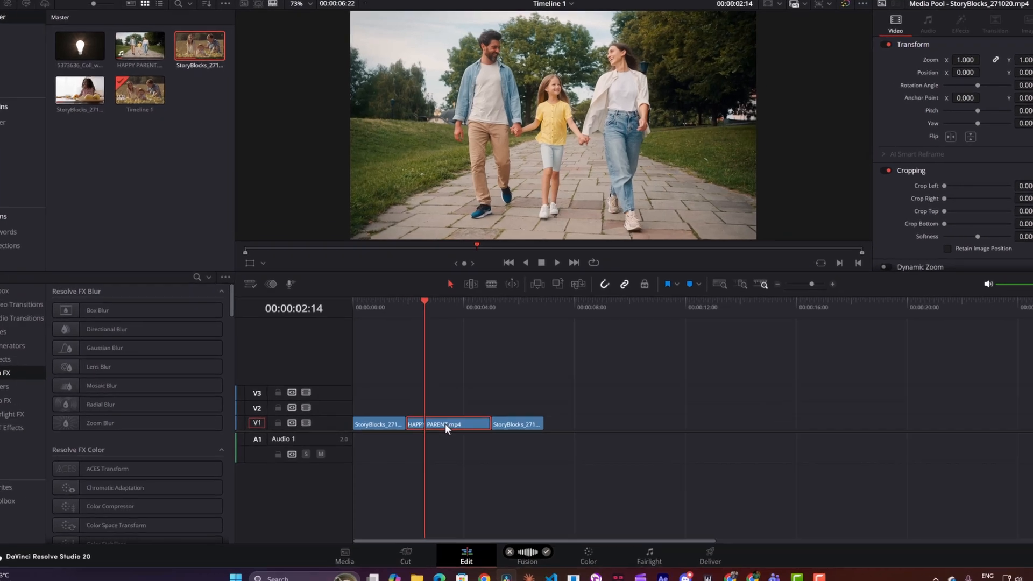
right_click(443, 424)
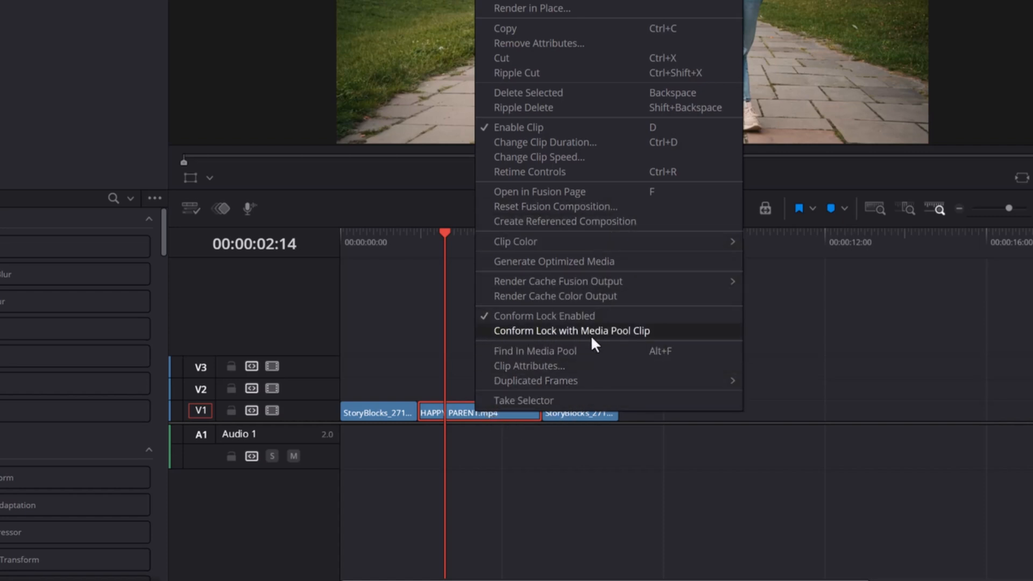
left_click(683, 332)
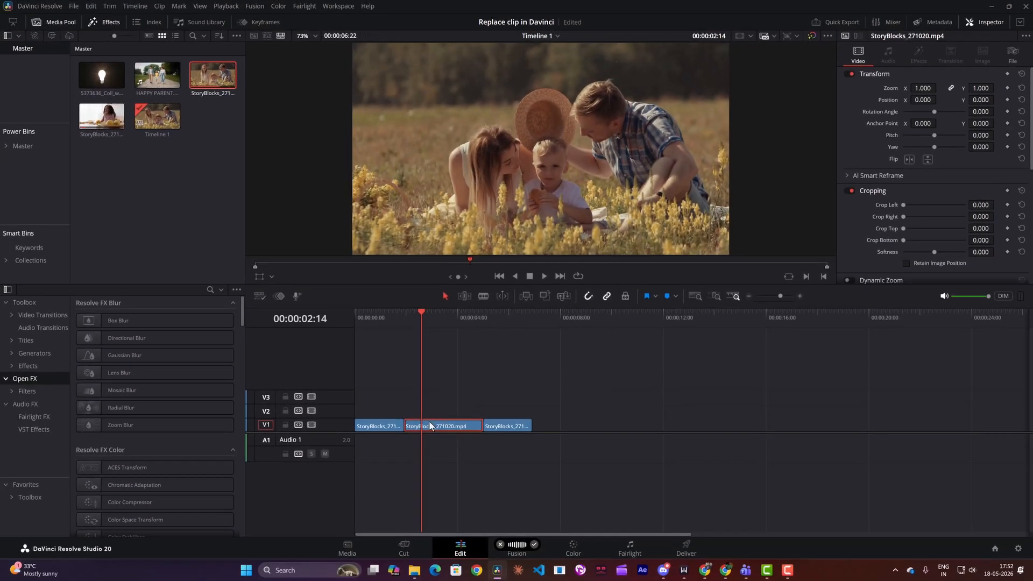
Step: Play the timeline across the swapped middle clip and the start of the last clip
left_click(389, 318)
key("space")
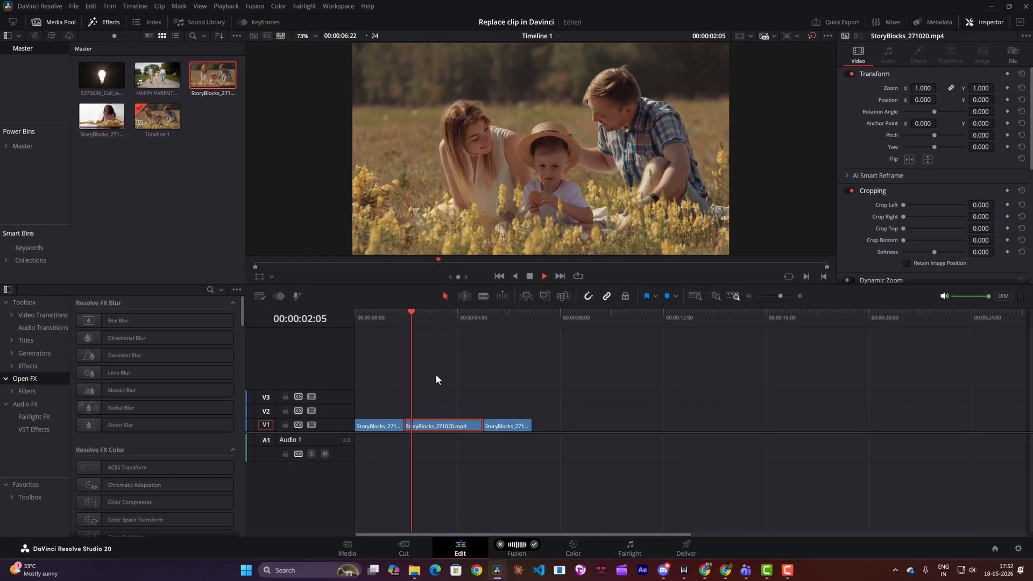
key("space")
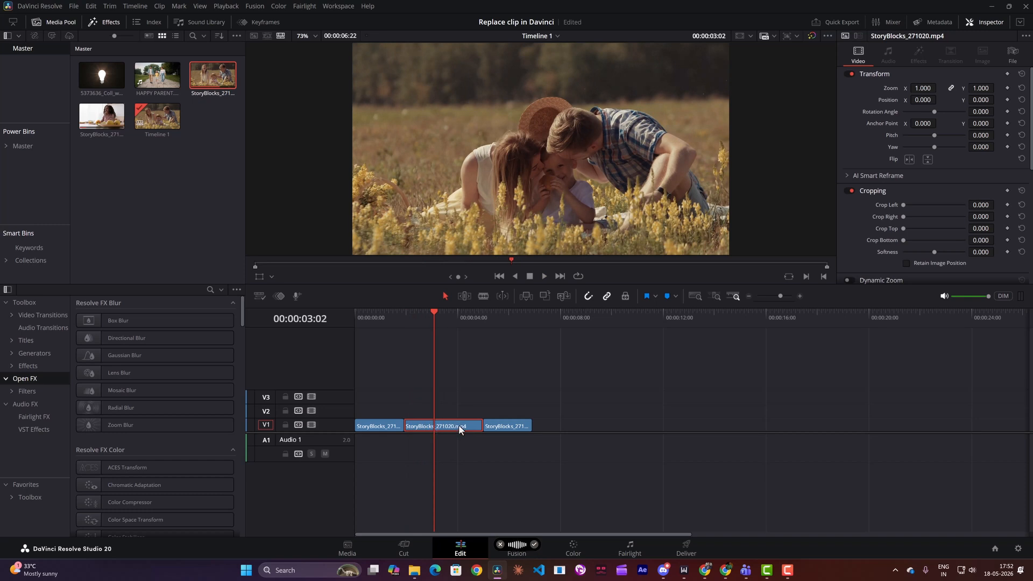
left_click(487, 319)
key("space")
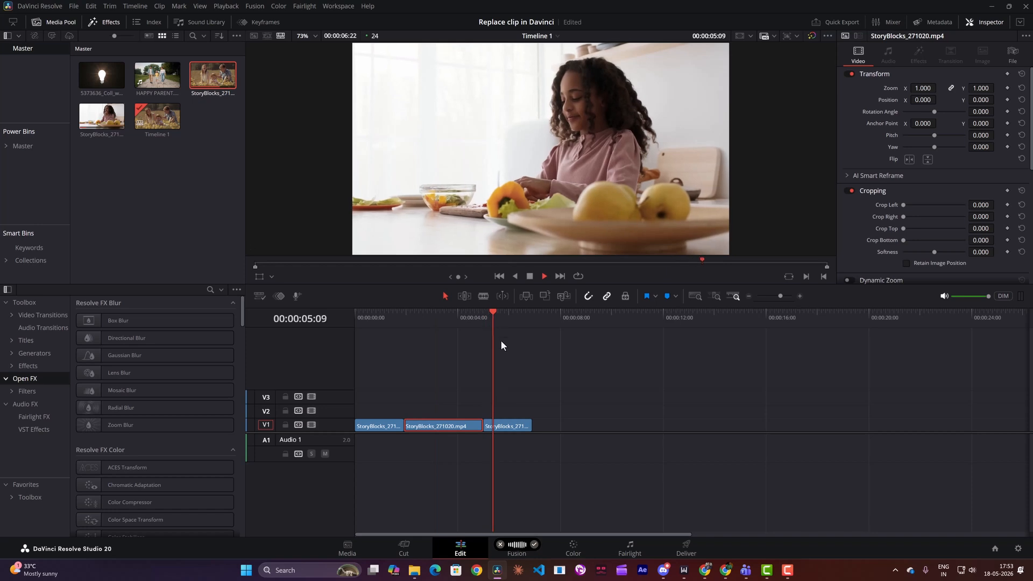
Step: Swap the last clip on V1 for HAPPY PARENT.mp4 using Conform Lock with Media Pool Clip
left_click(517, 425)
left_click(157, 75)
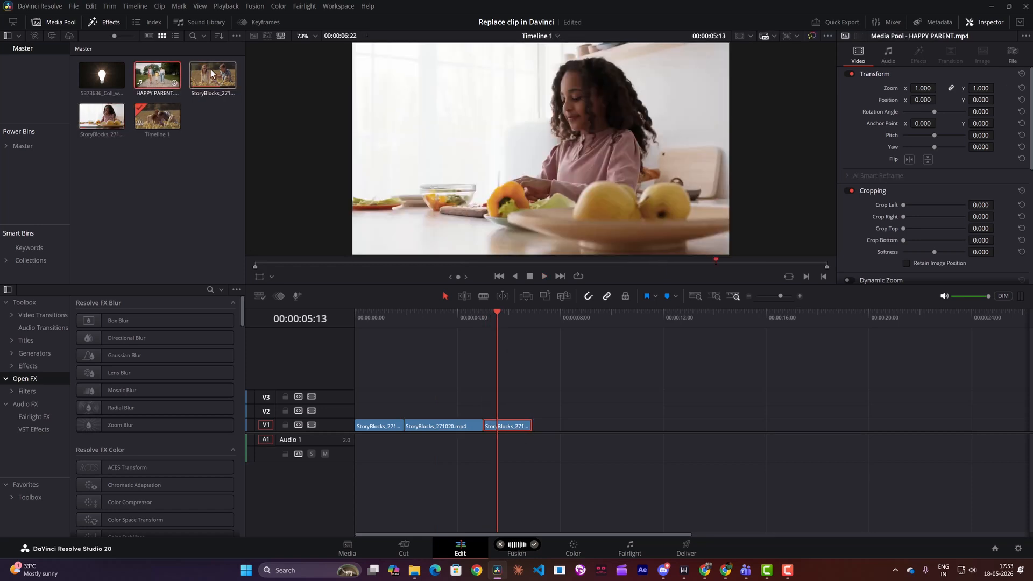
double_click(152, 71)
right_click(505, 428)
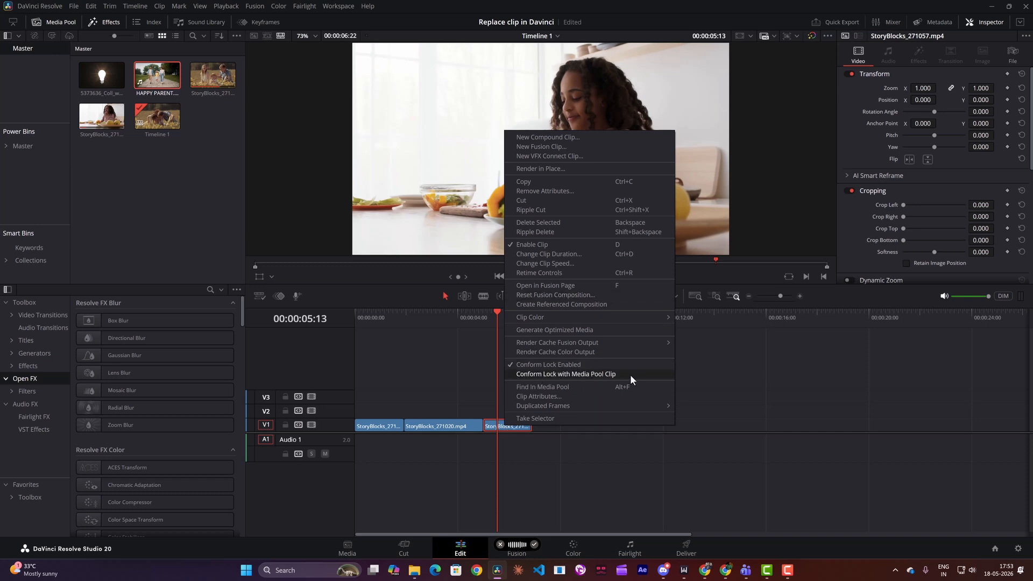
left_click(645, 374)
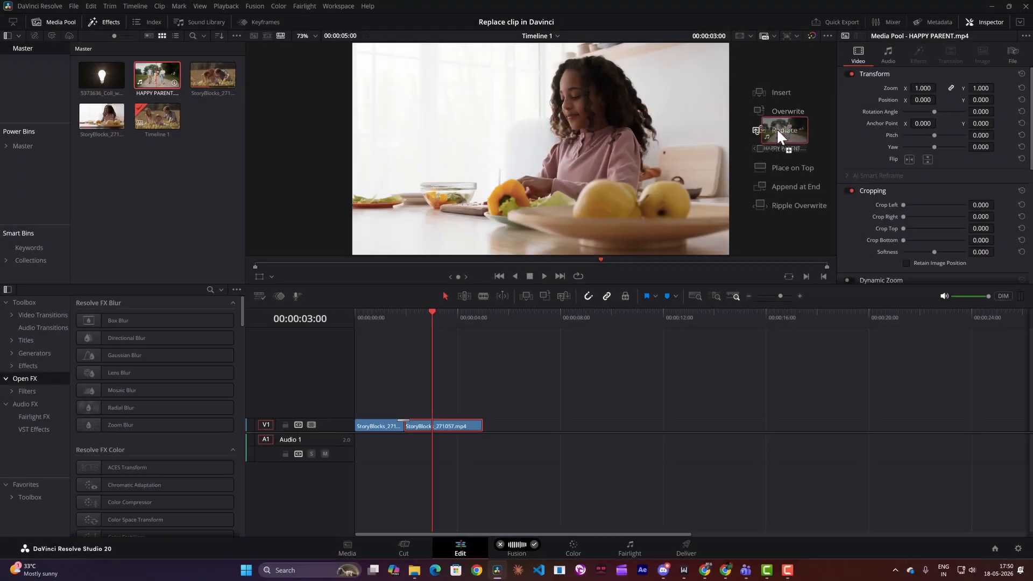
Step: Replace the second clip from the playhead at 00:00:03:00 with HAPPY PARENT.mp4
left_click_drag(778, 131, 778, 131)
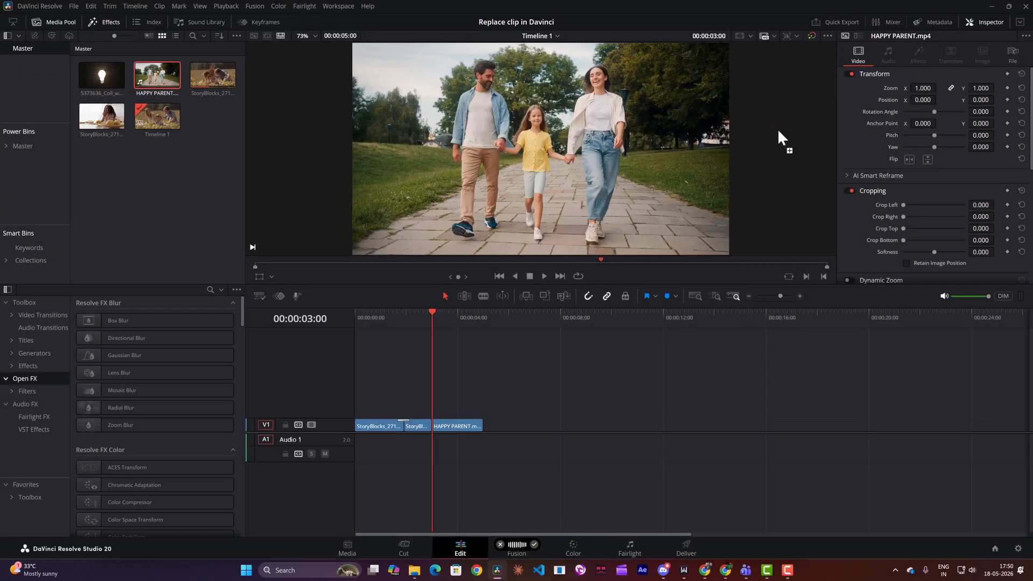